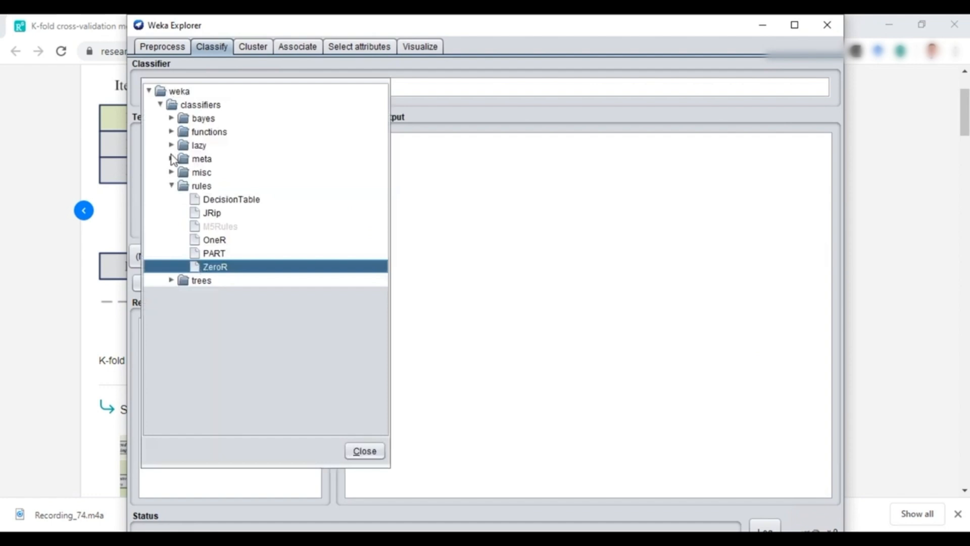
- Choose the meta FilteredClassifier as the classifier and set its base classifier to RandomForest
{"action": "left_click", "coordinate": [171, 159]}
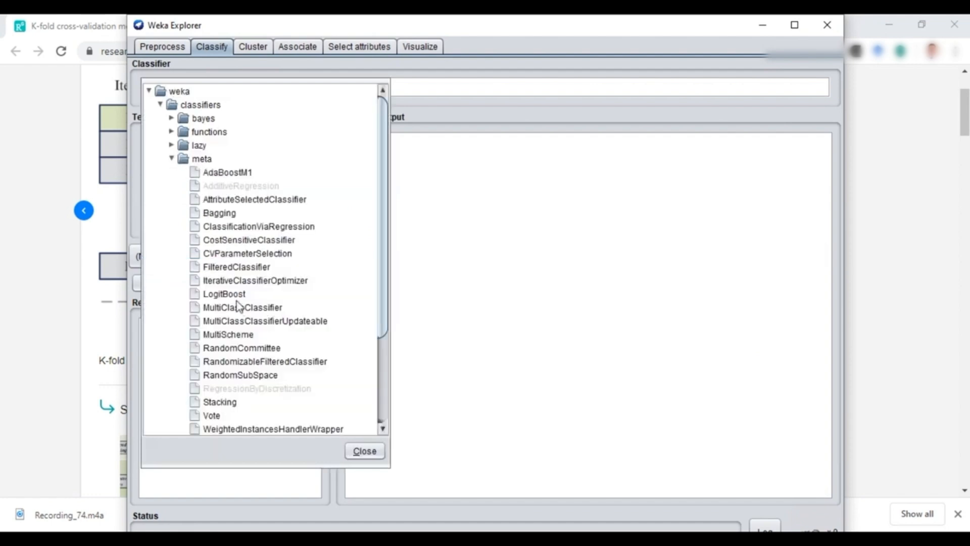
{"action": "left_click", "coordinate": [230, 268]}
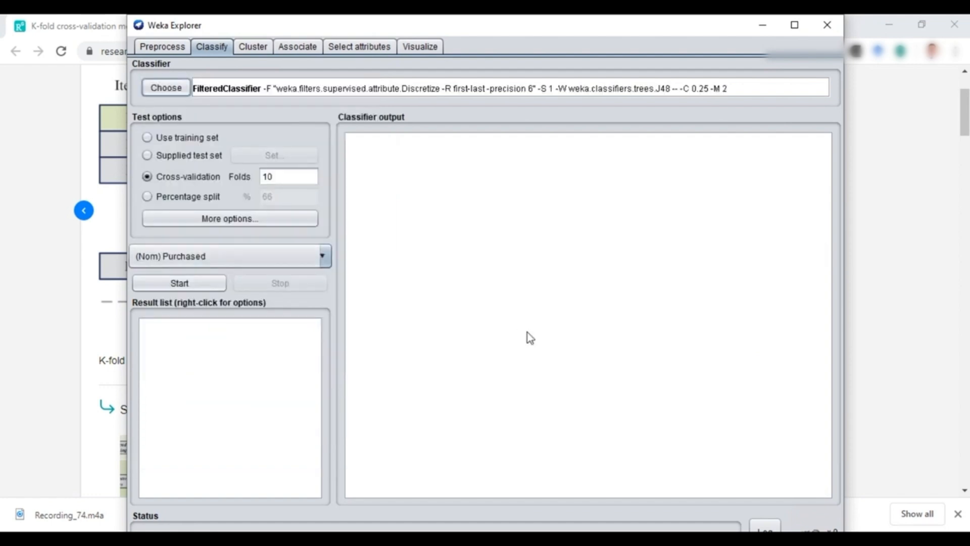
{"action": "left_click", "coordinate": [526, 89]}
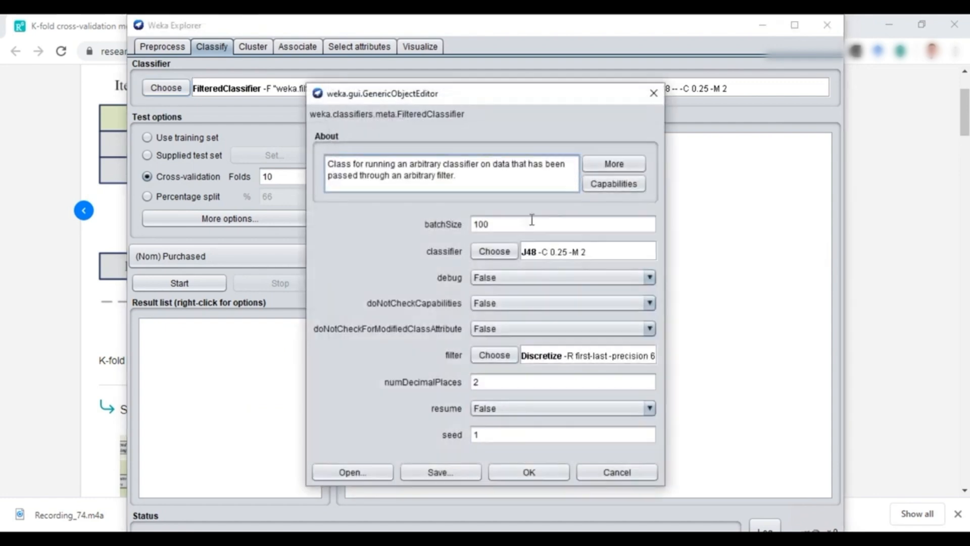
{"action": "left_click", "coordinate": [507, 254]}
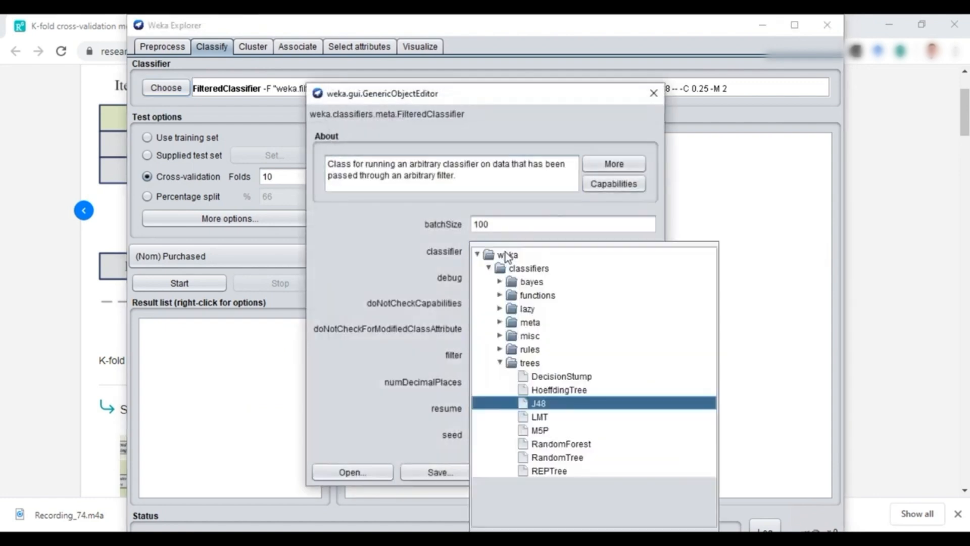
{"action": "left_click", "coordinate": [540, 447]}
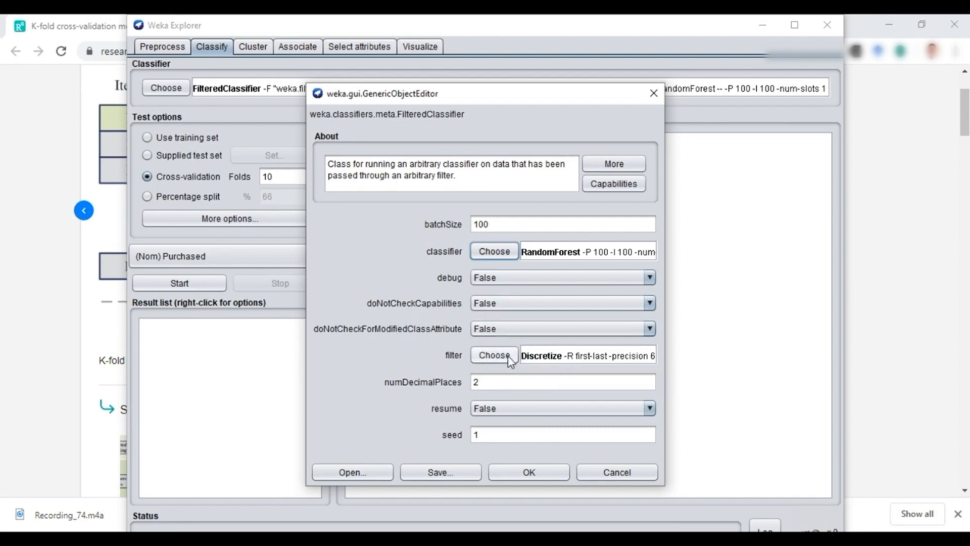
- Set the FilteredClassifier's filter to the supervised instance filter ClassBalancer and accept the settings
{"action": "left_click", "coordinate": [526, 360]}
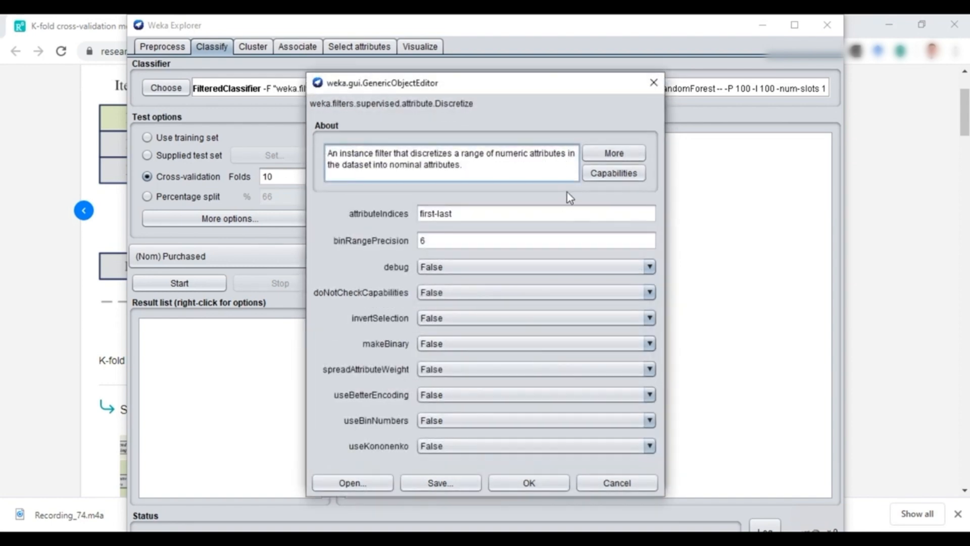
{"action": "left_click", "coordinate": [653, 89]}
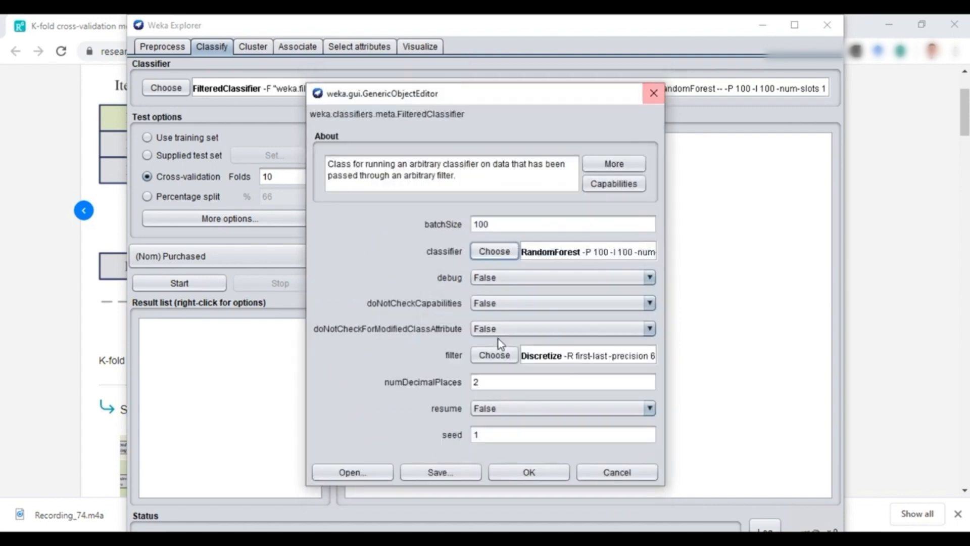
{"action": "left_click", "coordinate": [495, 355]}
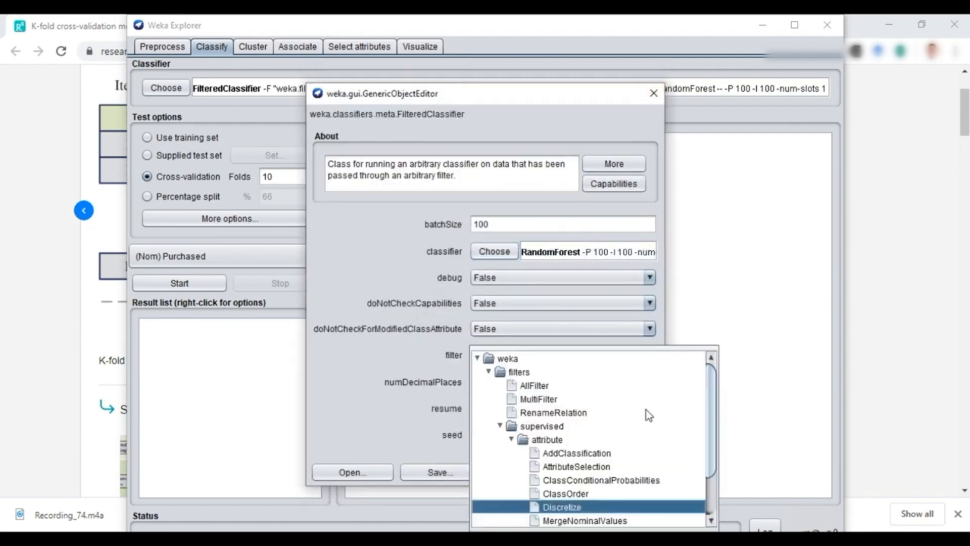
{"action": "left_click_drag", "start_coordinate": [713, 412], "coordinate": [707, 462]}
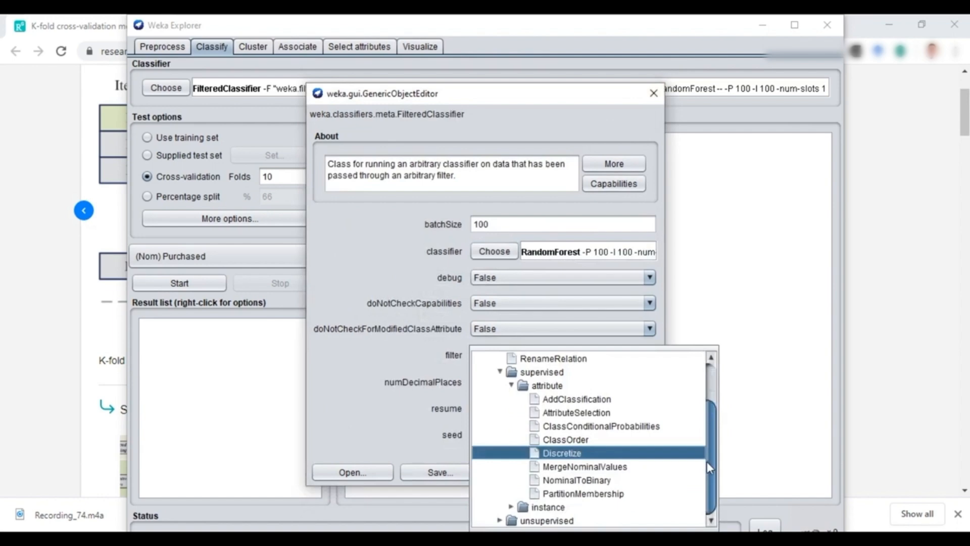
{"action": "left_click", "coordinate": [512, 508]}
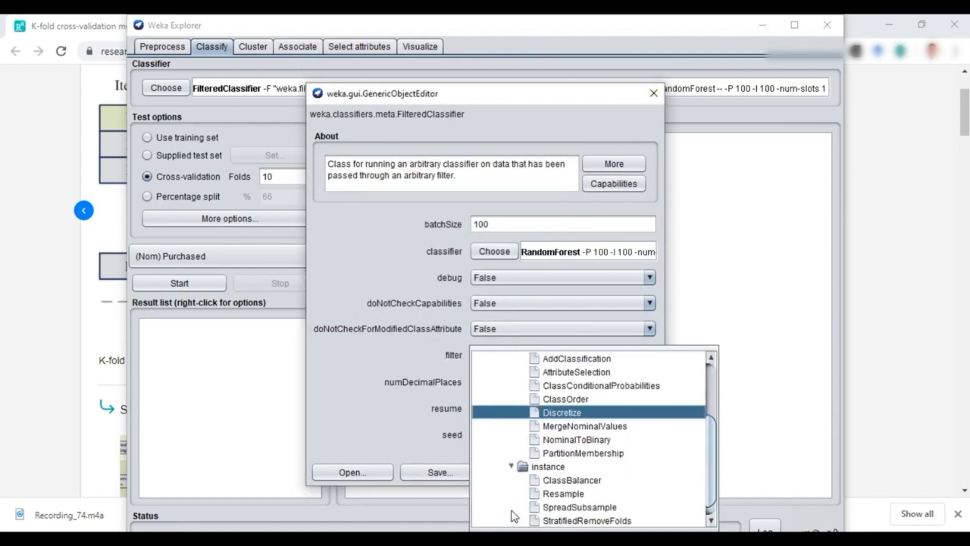
{"action": "left_click", "coordinate": [560, 481]}
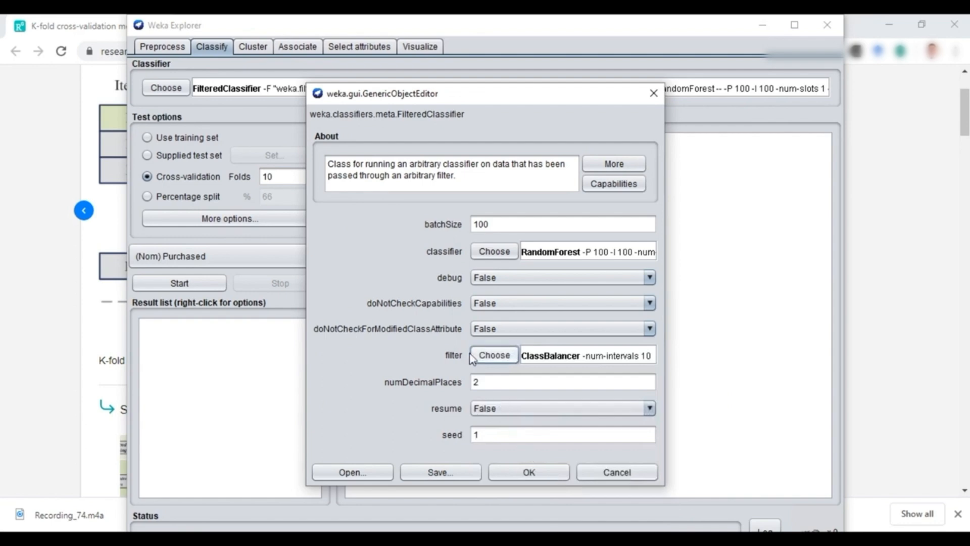
{"action": "left_click", "coordinate": [545, 473]}
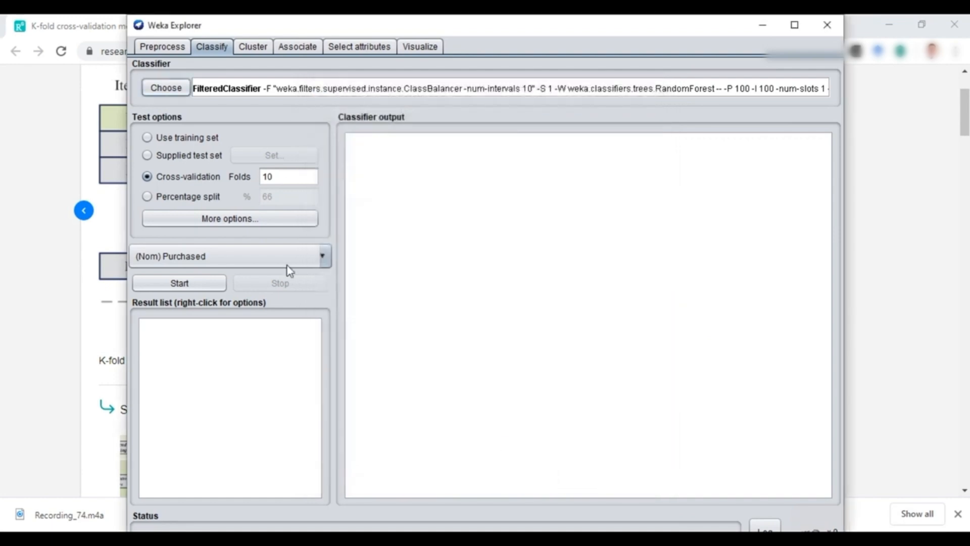
- Set cross-validation to 5 folds and run the classifier
{"action": "double_click", "coordinate": [277, 181]}
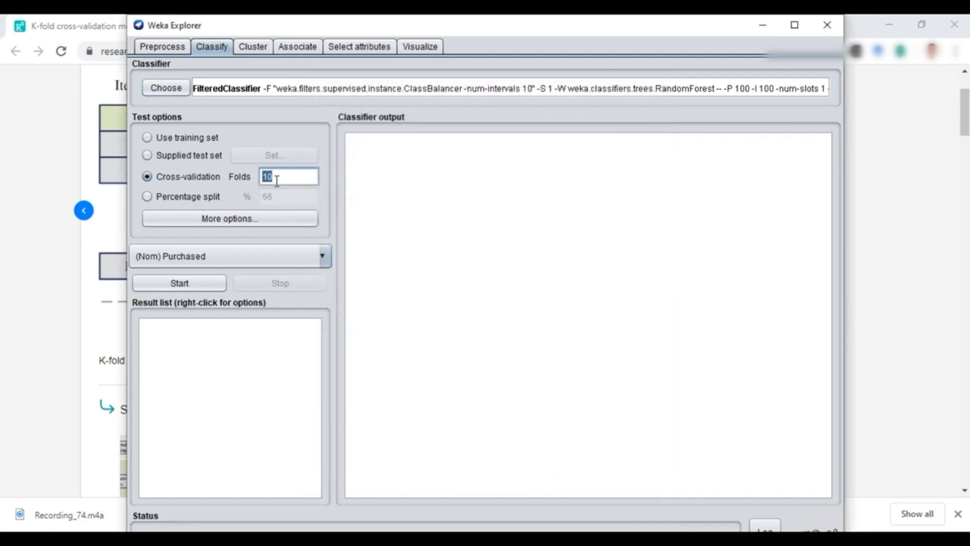
{"action": "type", "text": "5"}
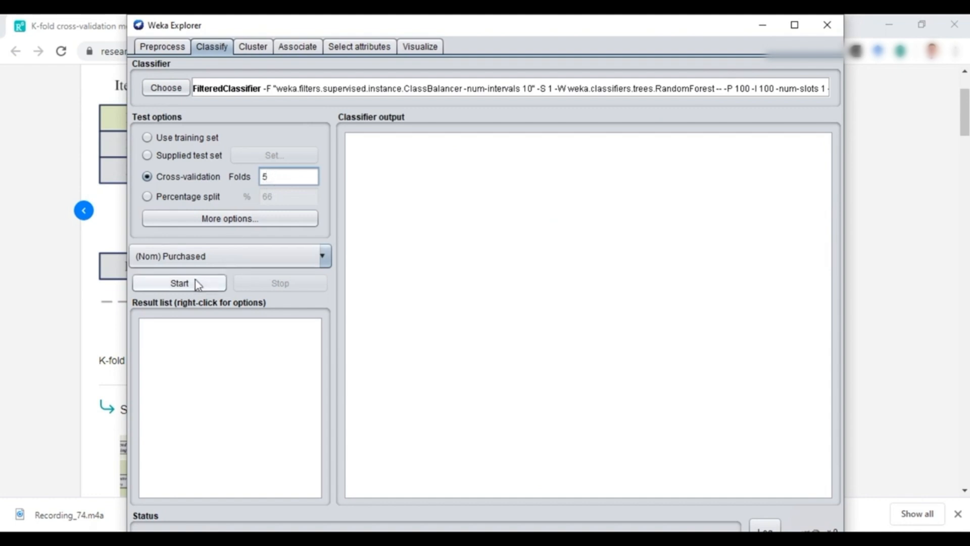
{"action": "left_click", "coordinate": [163, 288]}
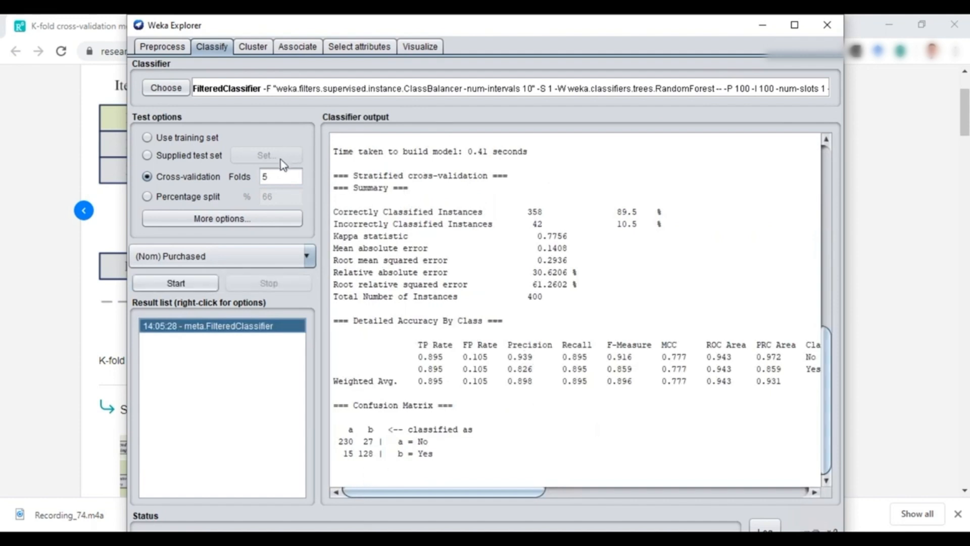
- Run the classifier with 10-fold cross-validation and compare its output with the 5-fold result
{"action": "double_click", "coordinate": [273, 180]}
{"action": "type", "text": "10"}
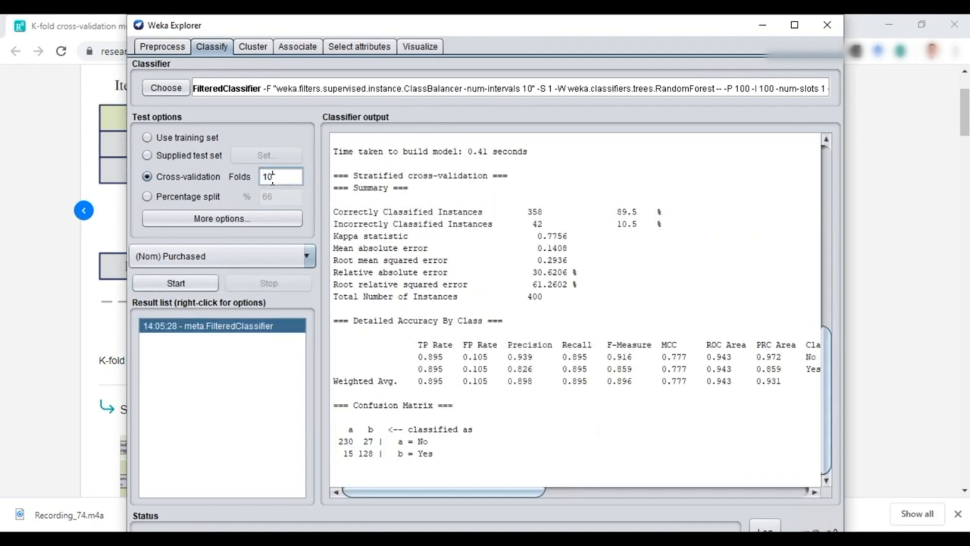
{"action": "left_click", "coordinate": [183, 284]}
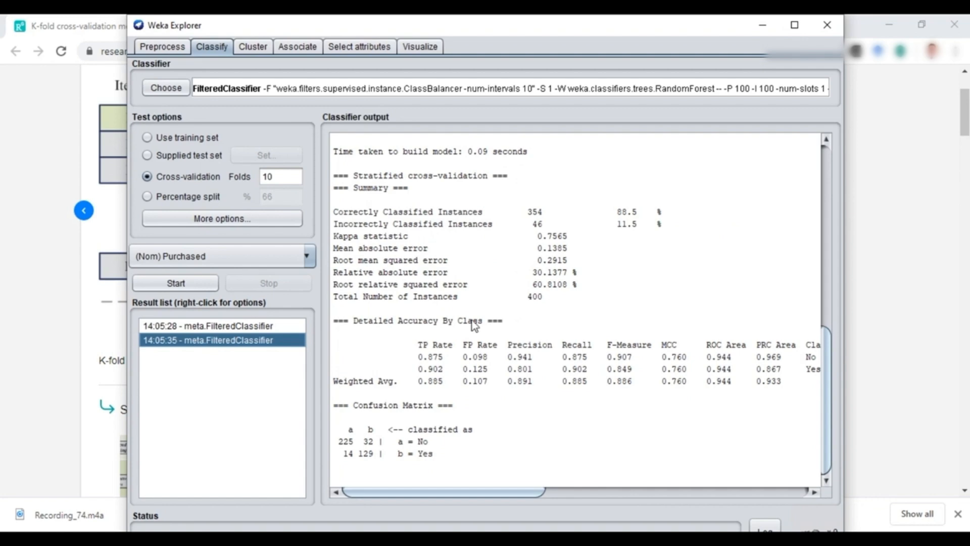
{"action": "key", "text": "Up"}
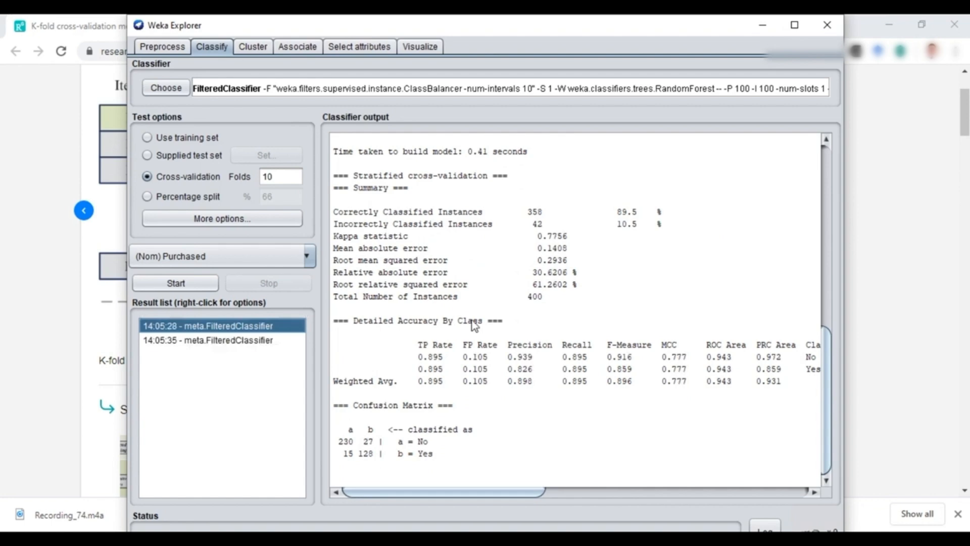
{"action": "key", "text": "Down"}
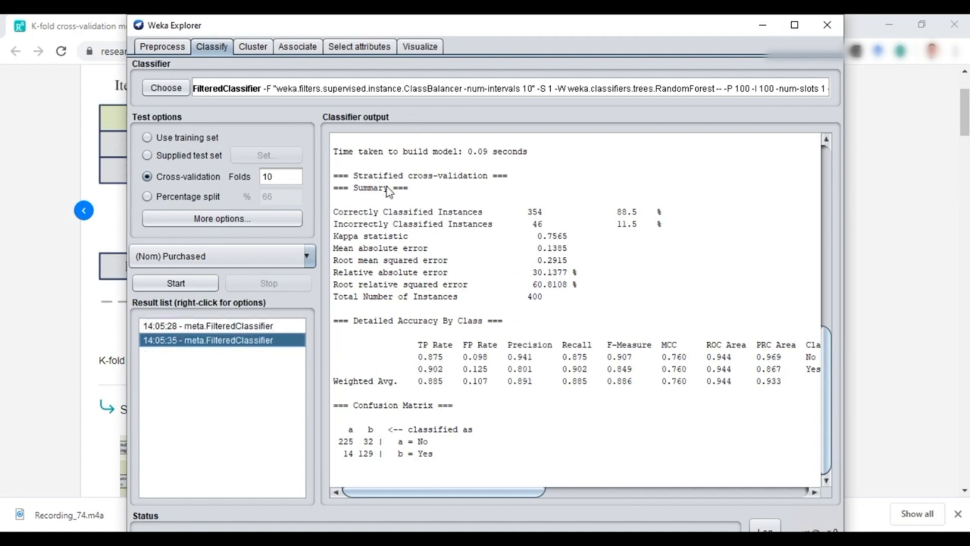
- Run the classifier with 400-fold cross-validation and maximize the Explorer window
{"action": "double_click", "coordinate": [275, 182]}
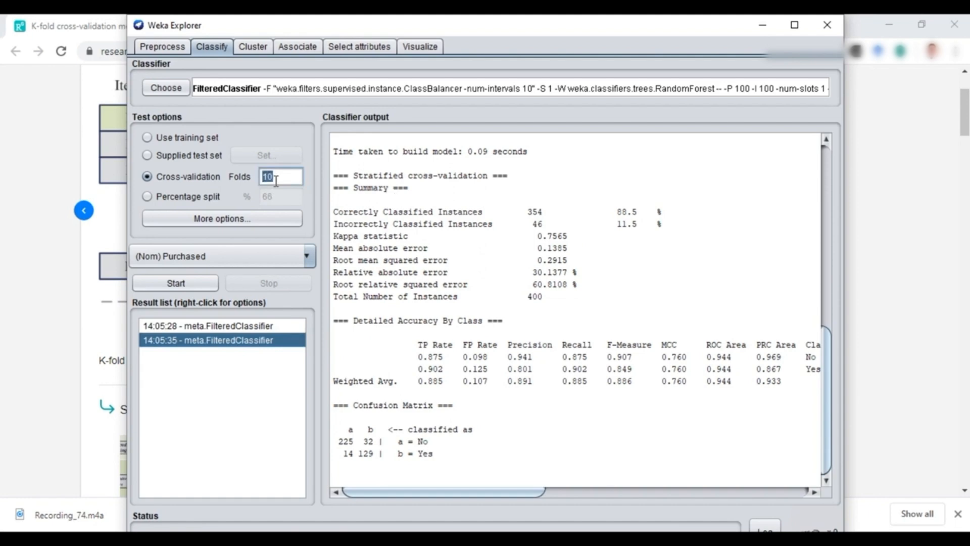
{"action": "type", "text": "400"}
{"action": "left_click", "coordinate": [187, 282]}
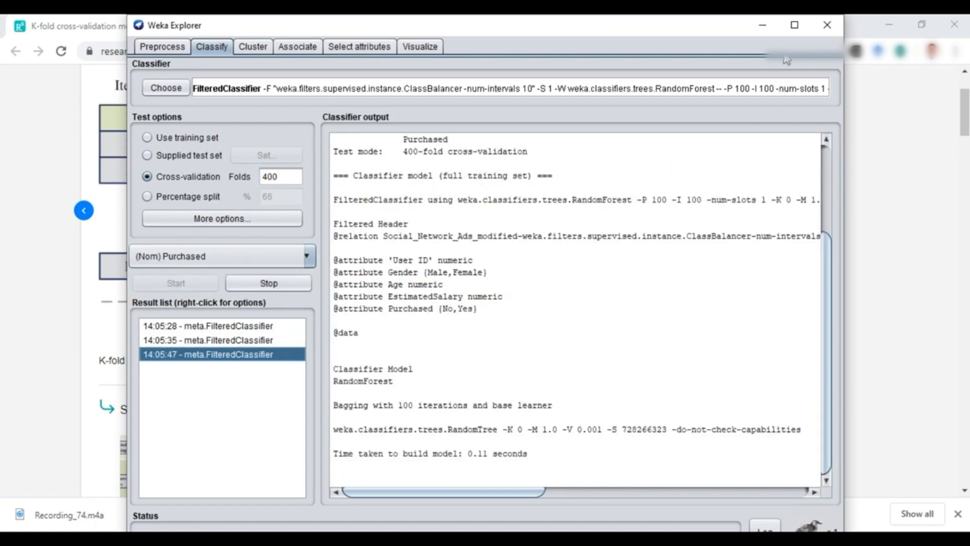
{"action": "left_click", "coordinate": [795, 25]}
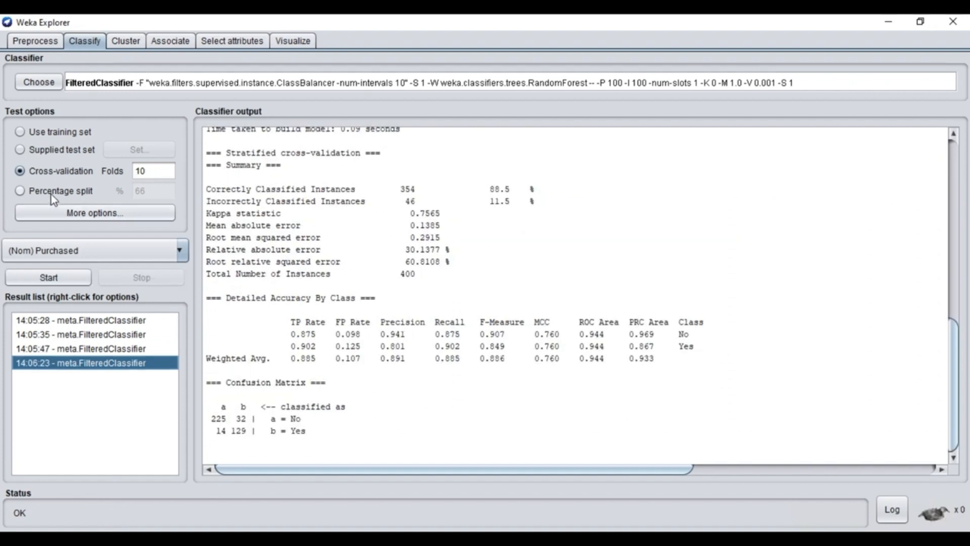
- Change the test option to a percentage split of 80%
{"action": "left_click", "coordinate": [50, 195]}
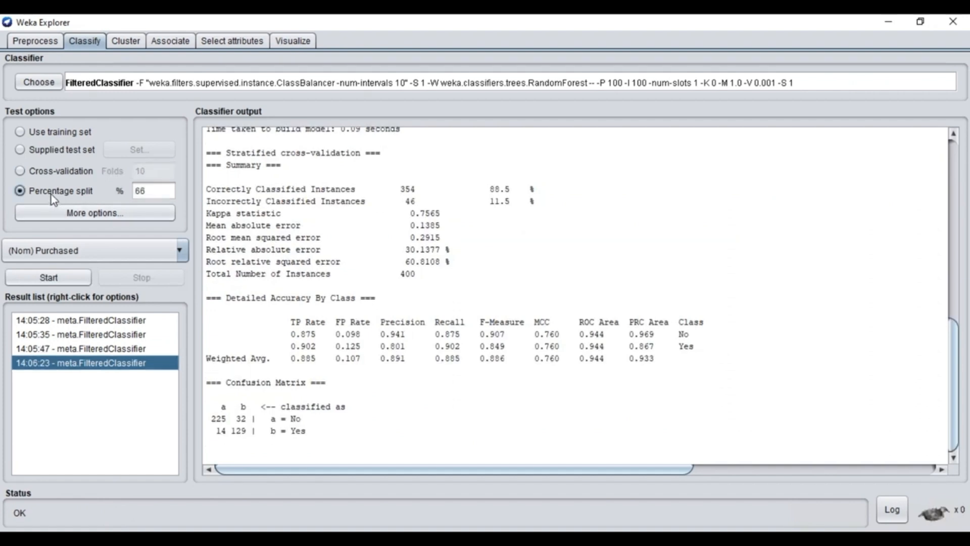
{"action": "double_click", "coordinate": [168, 189]}
{"action": "type", "text": "80"}
- Switch to Excel and look through the rows of Social_Network_Ads_modified.csv
{"action": "mouse_move", "coordinate": [470, 539]}
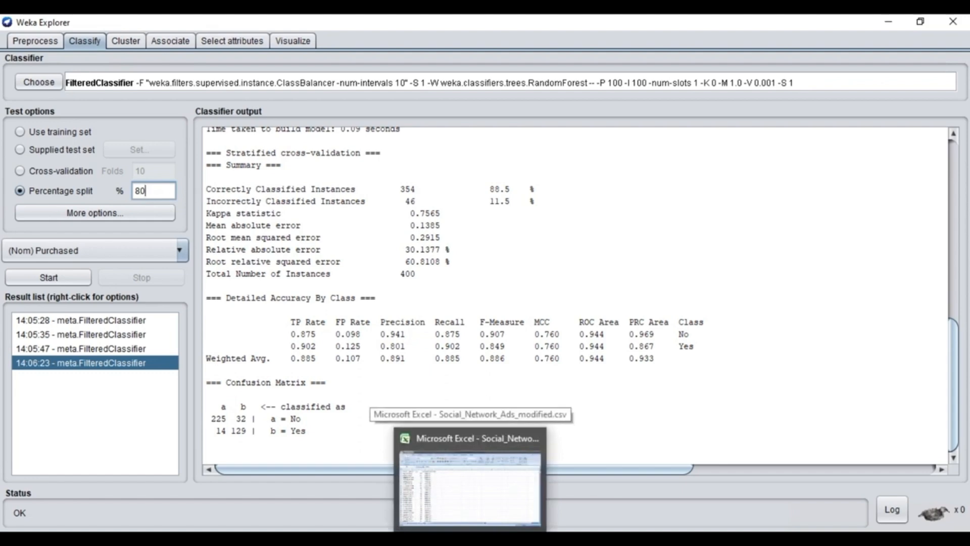
{"action": "left_click", "coordinate": [525, 478]}
{"action": "left_click_drag", "start_coordinate": [965, 161], "coordinate": [964, 393]}
{"action": "left_click", "coordinate": [902, 414]}
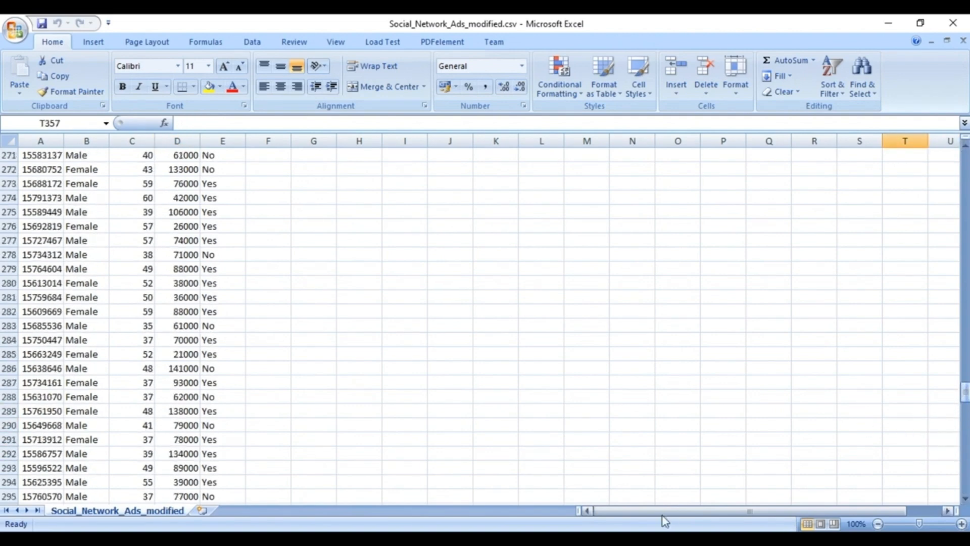
- Return to Weka Explorer and run the classifier on the percentage split
{"action": "left_click", "coordinate": [817, 502]}
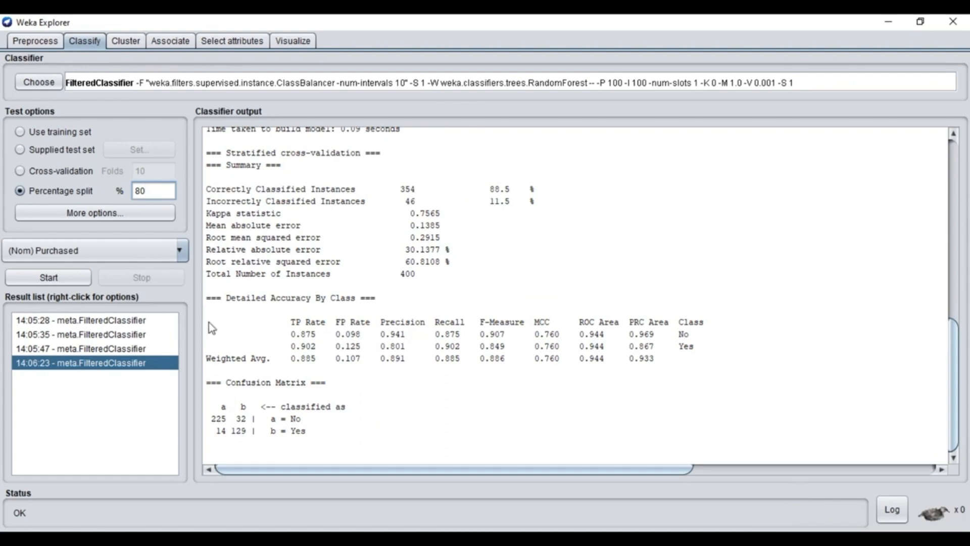
{"action": "left_click", "coordinate": [47, 279]}
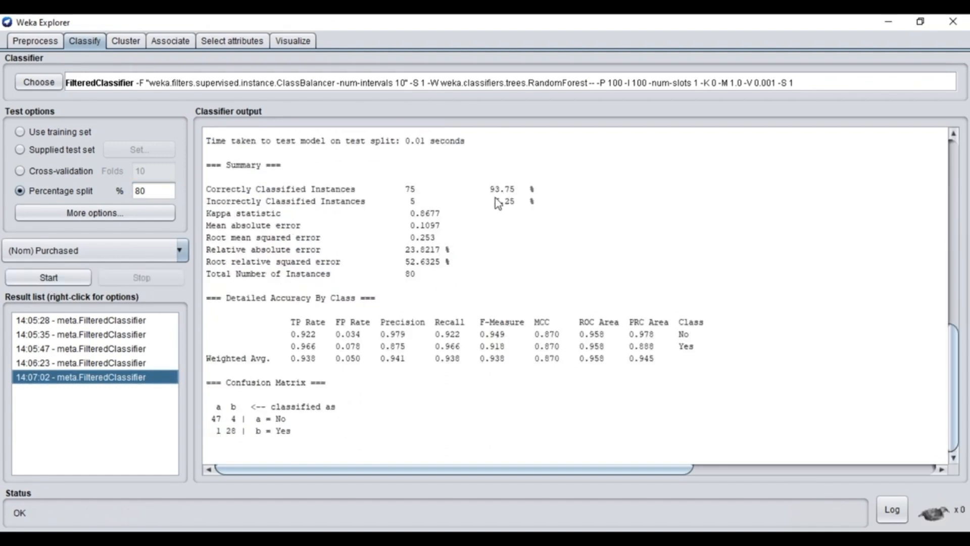
- Load train.csv from the Desktop as the dataset for preprocessing
{"action": "left_click", "coordinate": [22, 39]}
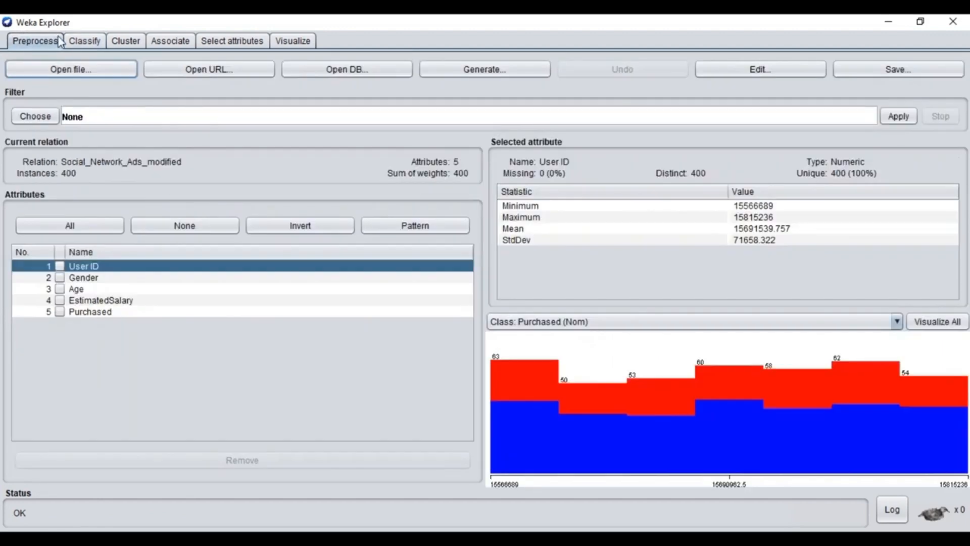
{"action": "left_click", "coordinate": [45, 72]}
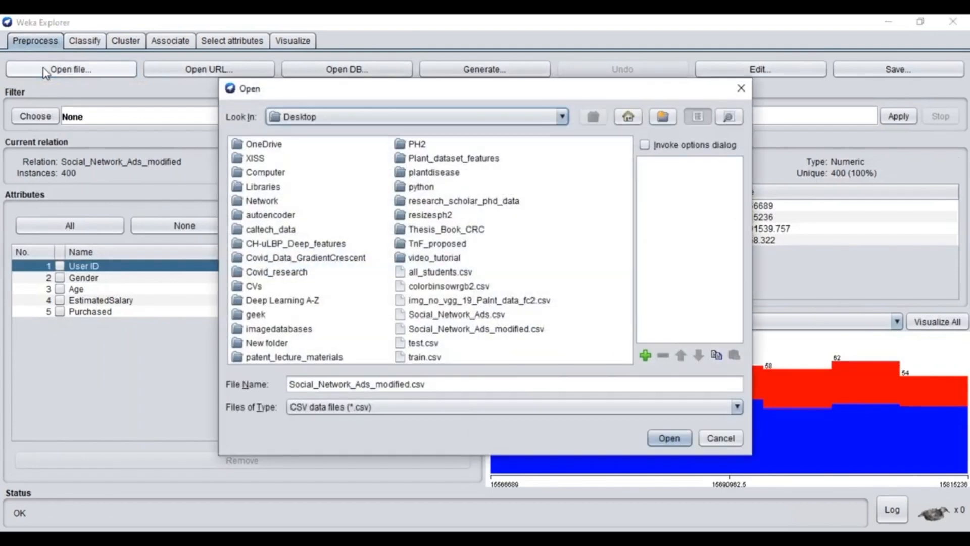
{"action": "double_click", "coordinate": [424, 357]}
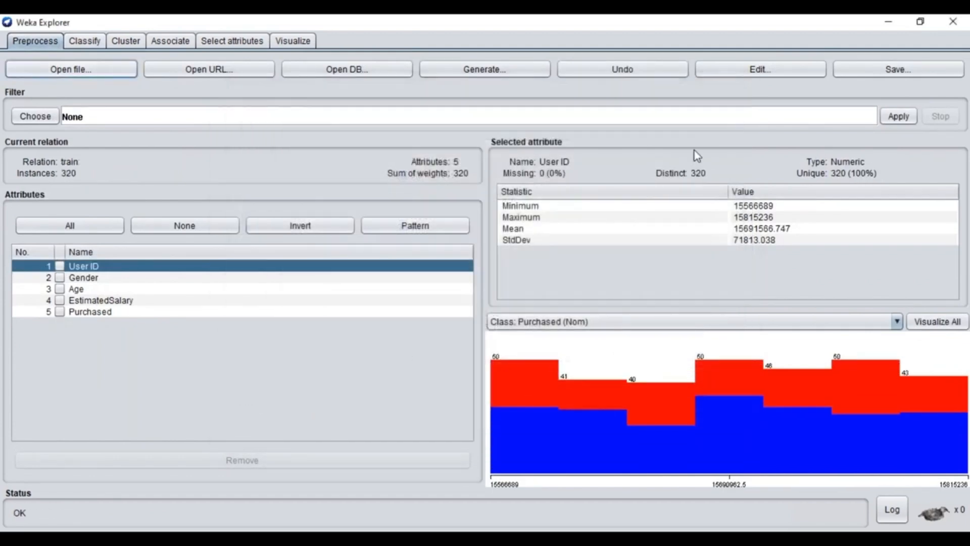
- Inspect the Purchased attribute's class distribution and browse the training instances in the data viewer
{"action": "left_click", "coordinate": [106, 314]}
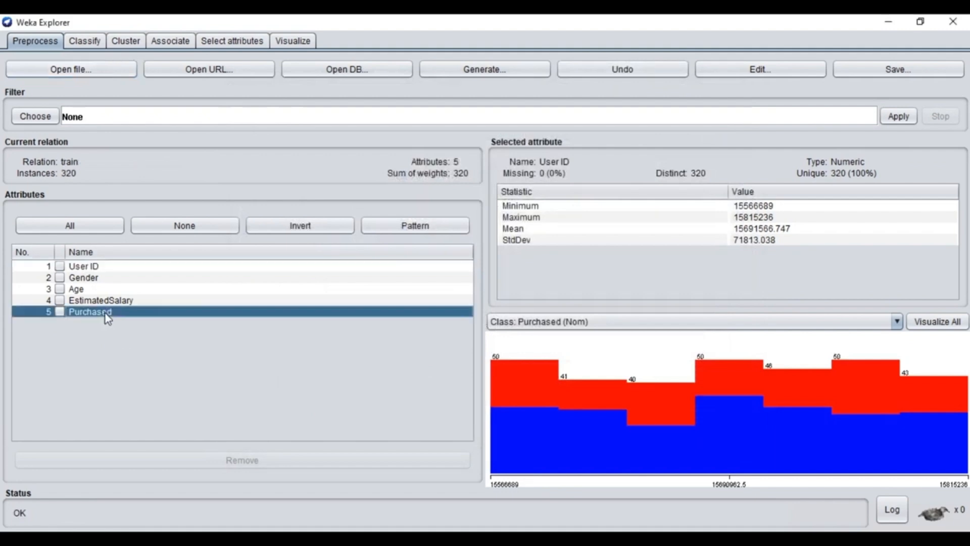
{"action": "left_click", "coordinate": [754, 77]}
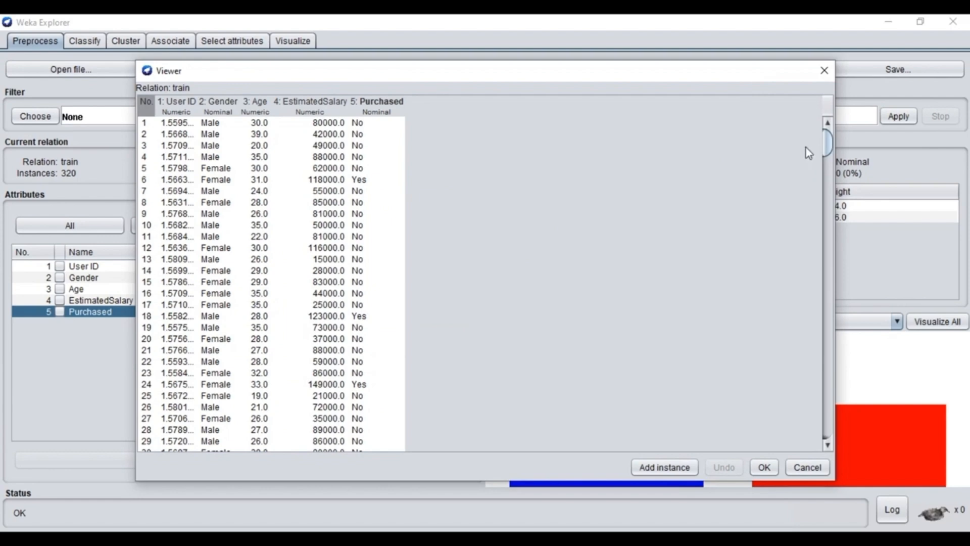
{"action": "left_click_drag", "start_coordinate": [827, 138], "coordinate": [829, 416]}
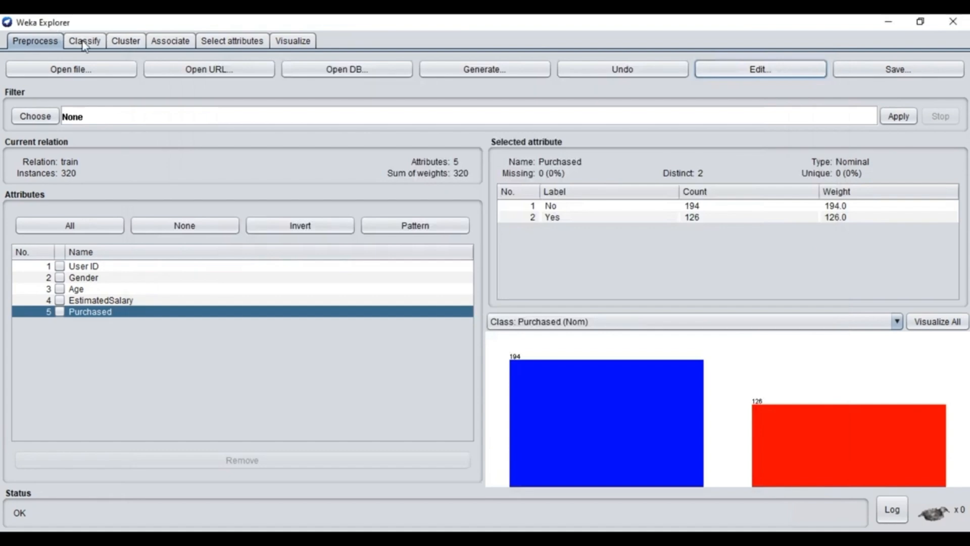
- Supply test.csv from the Desktop as the classifier's test set, with Purchased as the class, and run the classification
{"action": "left_click", "coordinate": [83, 42]}
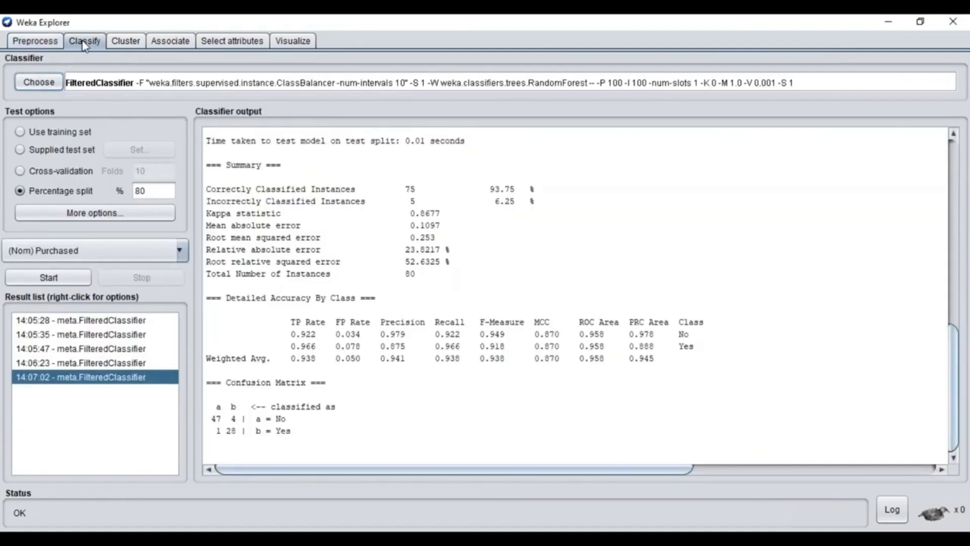
{"action": "left_click", "coordinate": [36, 149]}
{"action": "left_click", "coordinate": [121, 150]}
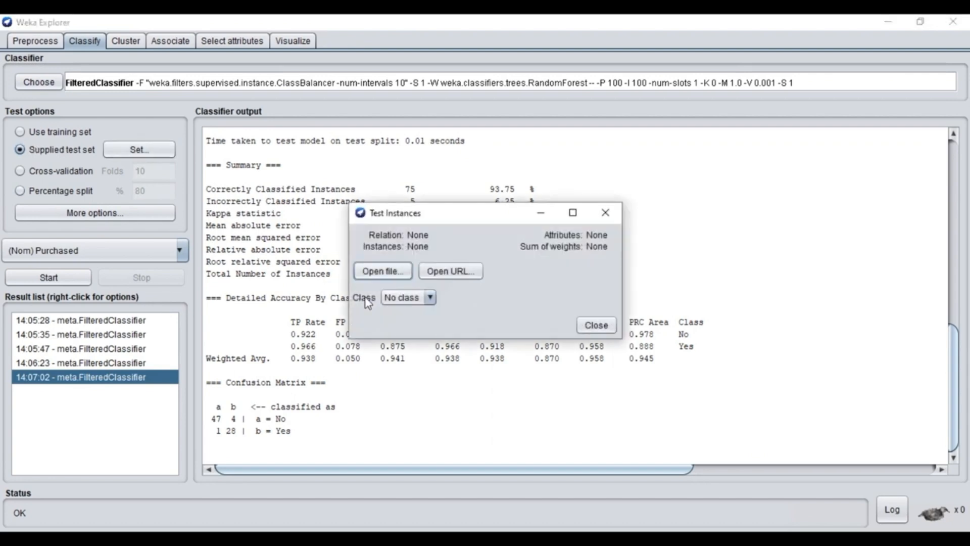
{"action": "left_click", "coordinate": [379, 273]}
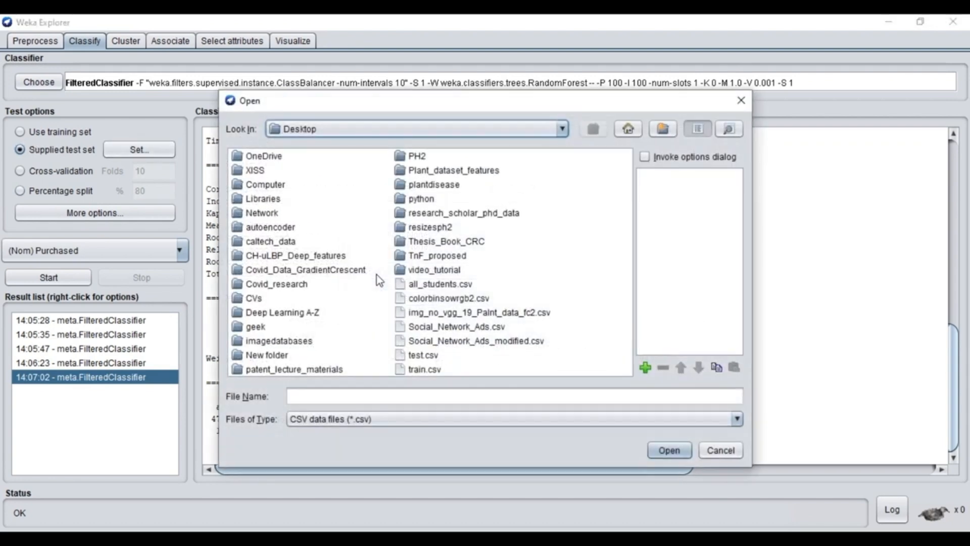
{"action": "double_click", "coordinate": [416, 355]}
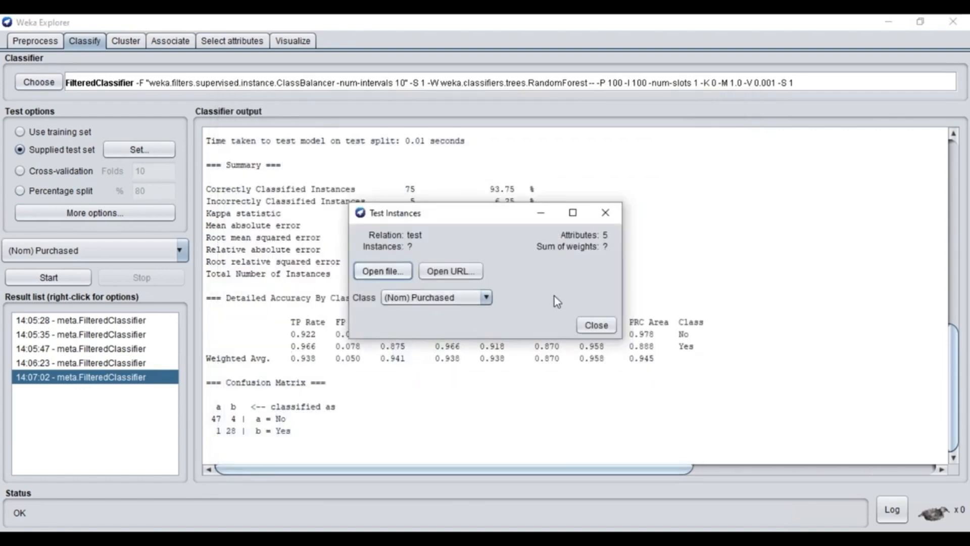
{"action": "left_click", "coordinate": [606, 328]}
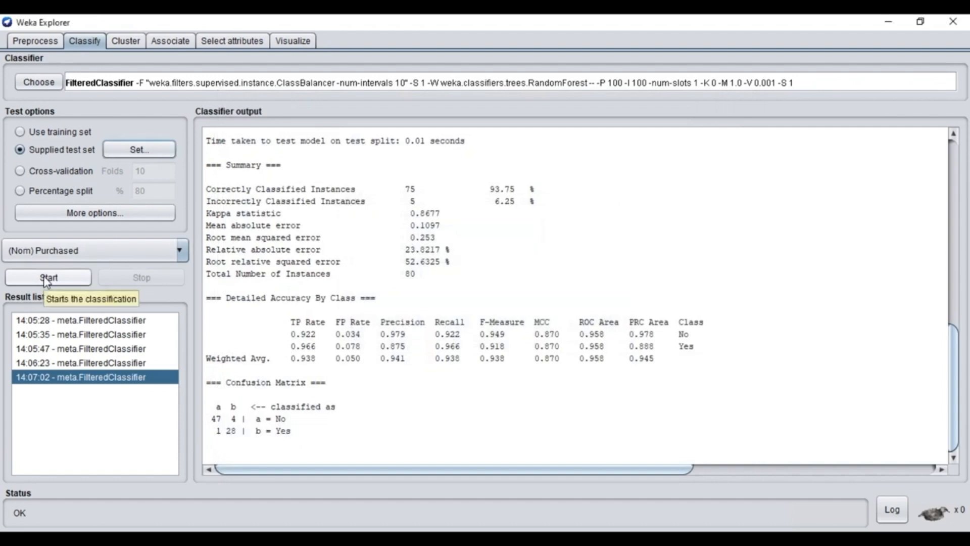
{"action": "left_click", "coordinate": [47, 279]}
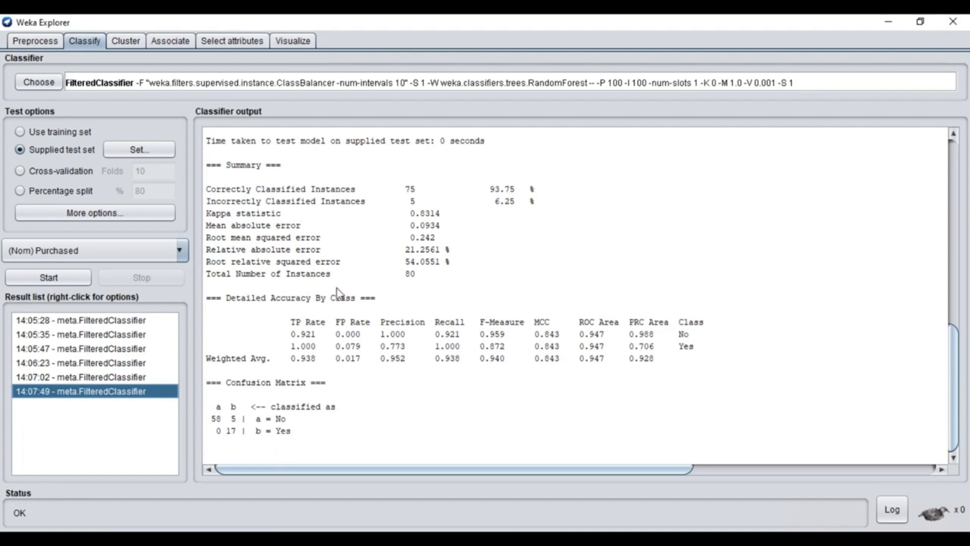
- Compare the accuracy statistics and confusion matrices of the percentage-split run and the supplied-test-set run
{"action": "key", "text": "Up"}
{"action": "key", "text": "Down"}
{"action": "key", "text": "Up"}
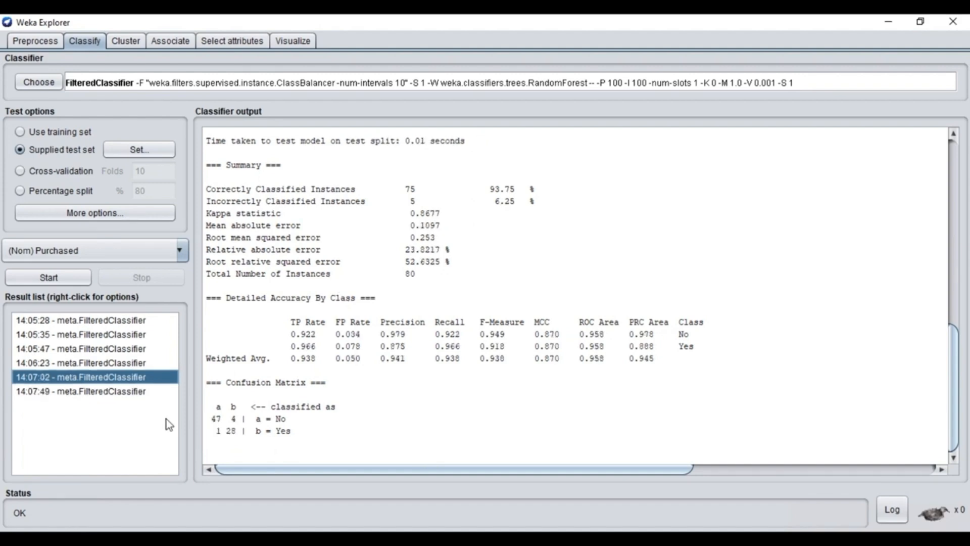
{"action": "key", "text": "Down"}
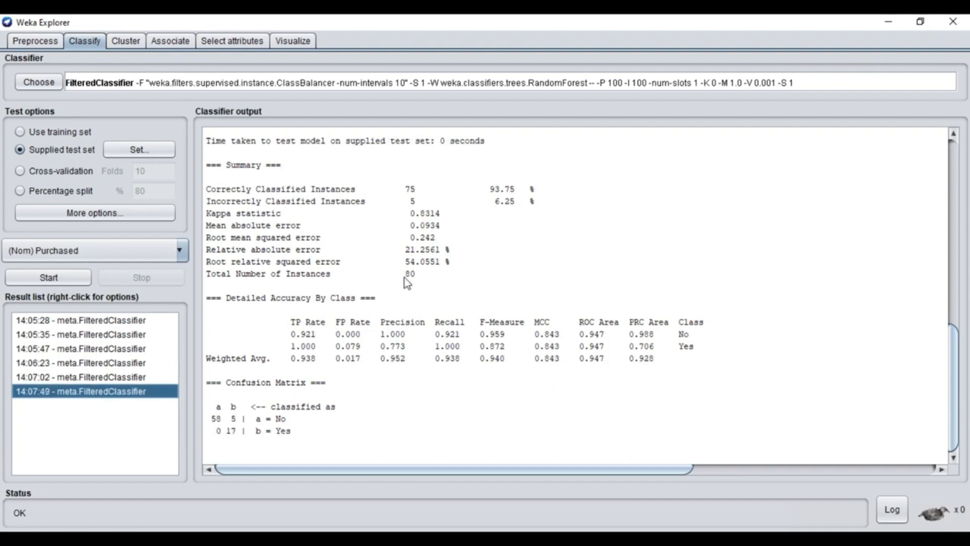
{"action": "key", "text": "Up"}
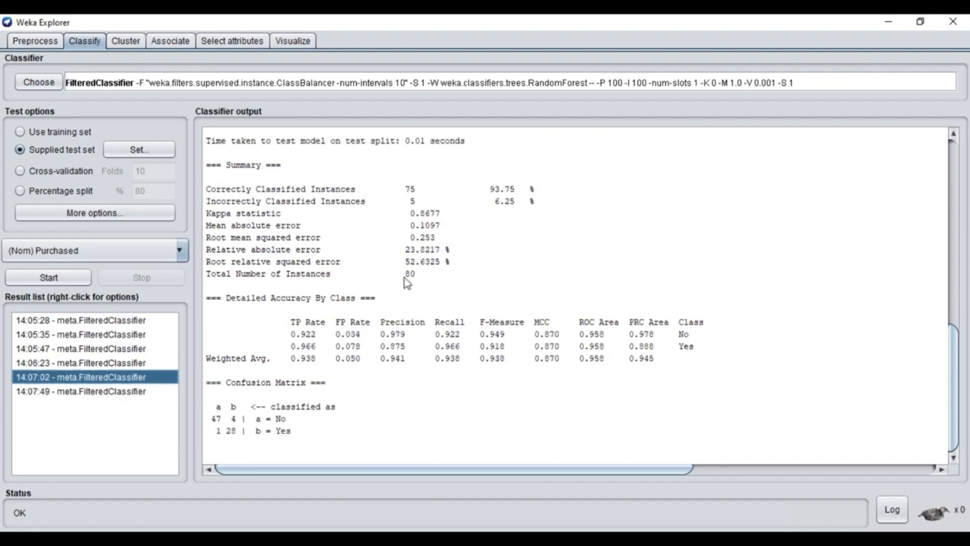
{"action": "left_click", "coordinate": [229, 435]}
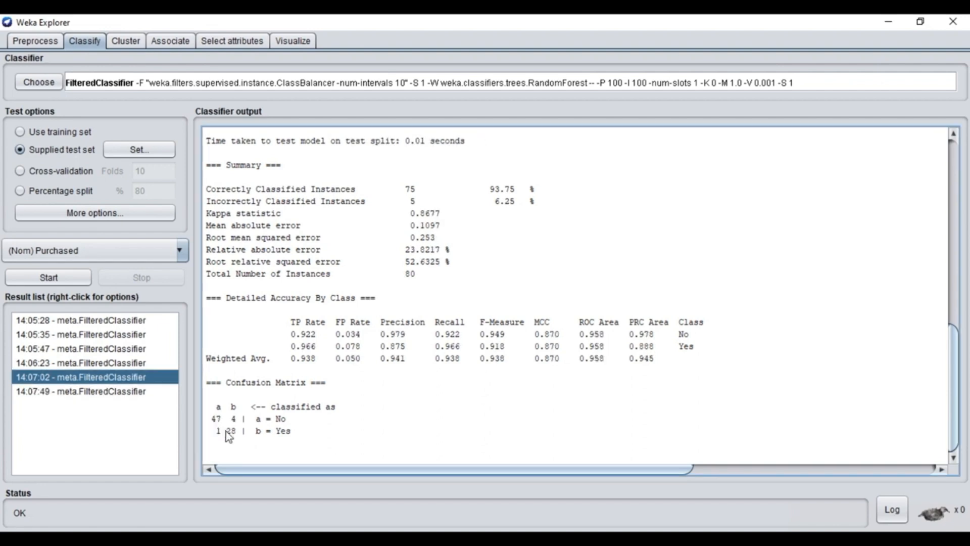
{"action": "left_click", "coordinate": [123, 394]}
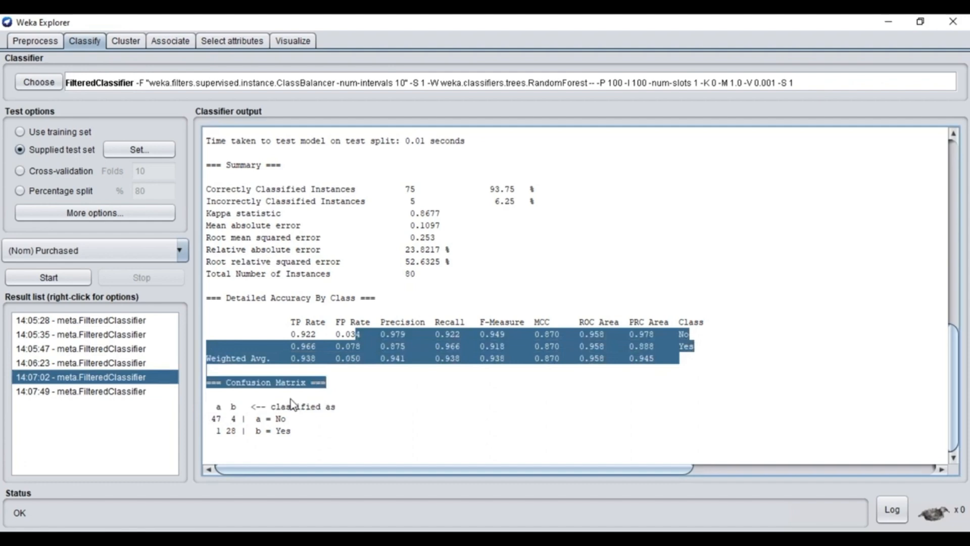
{"action": "left_click", "coordinate": [290, 399]}
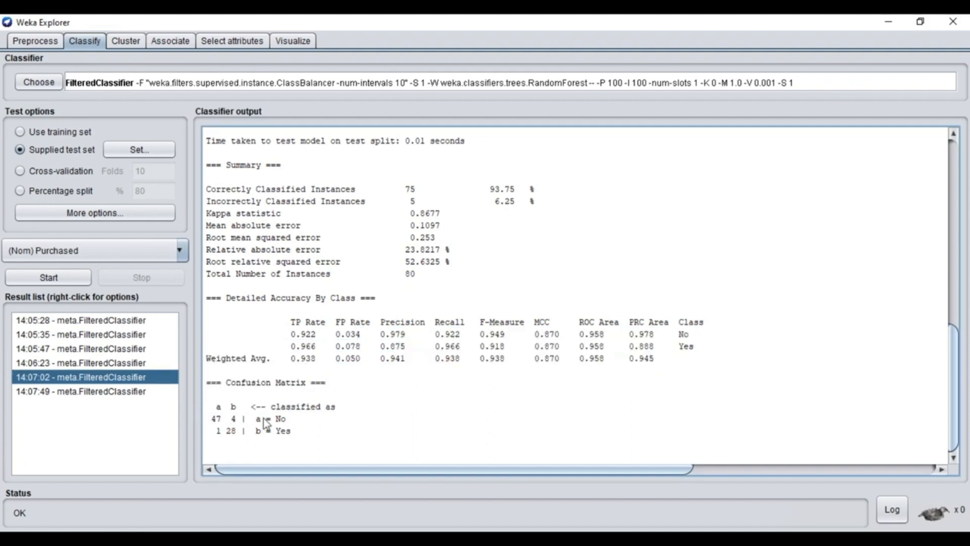